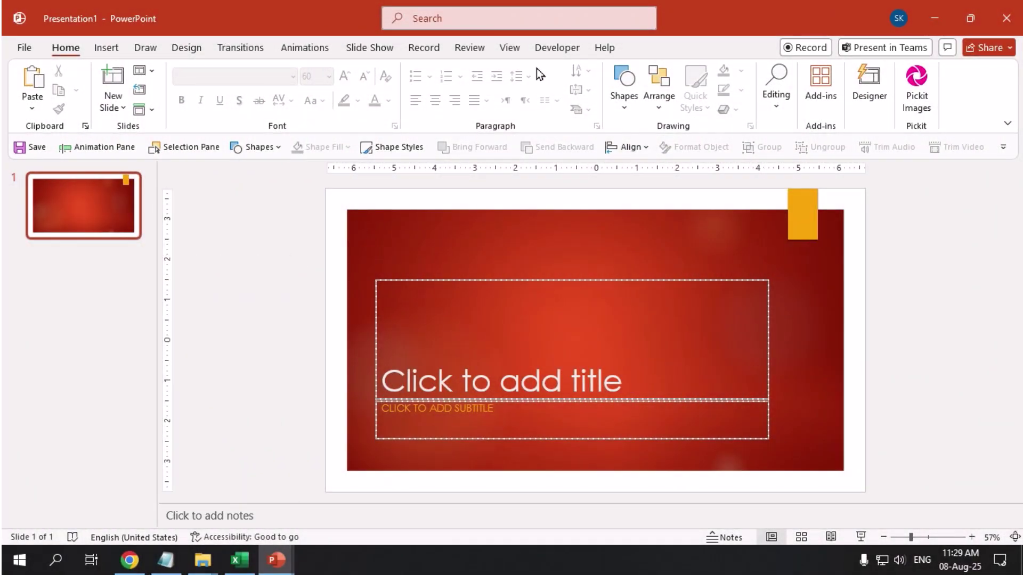
# Show the Developer tab, whose Controls group holds only Properties and View Code
pyautogui.click(546, 53)
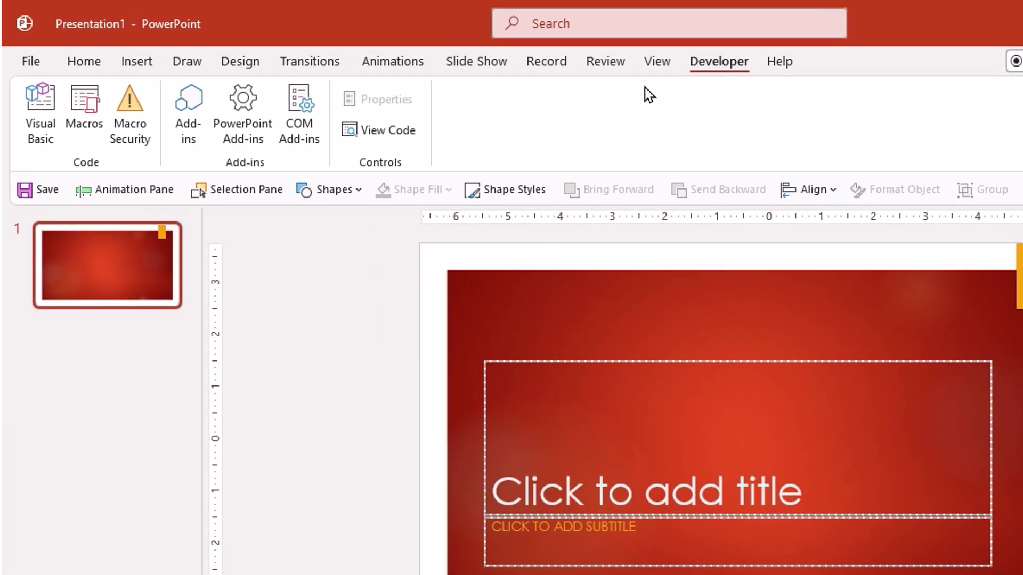
# Open Customize the Ribbon and expand the Developer tab's Controls group
pyautogui.rightClick(699, 64)
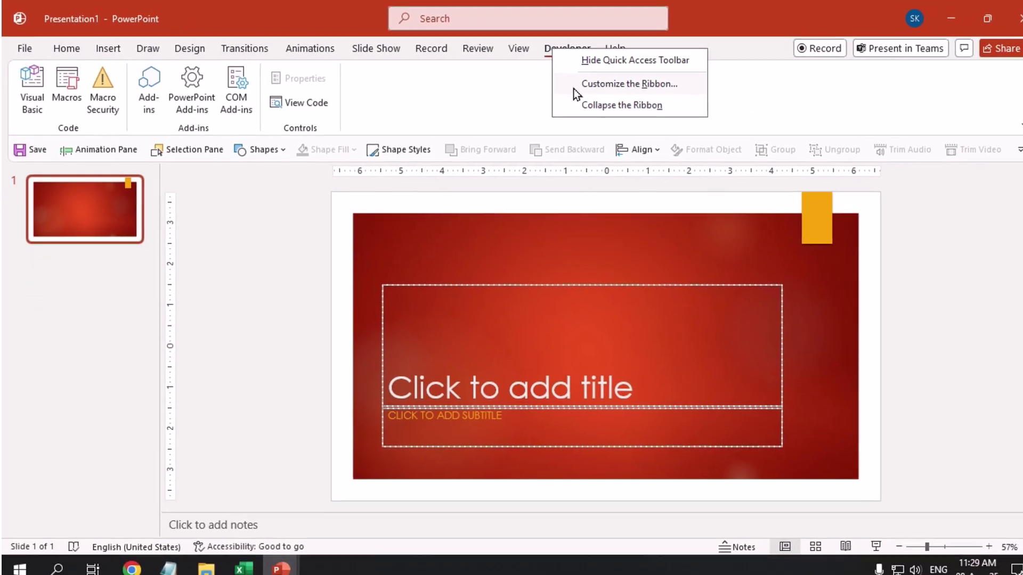
pyautogui.click(563, 88)
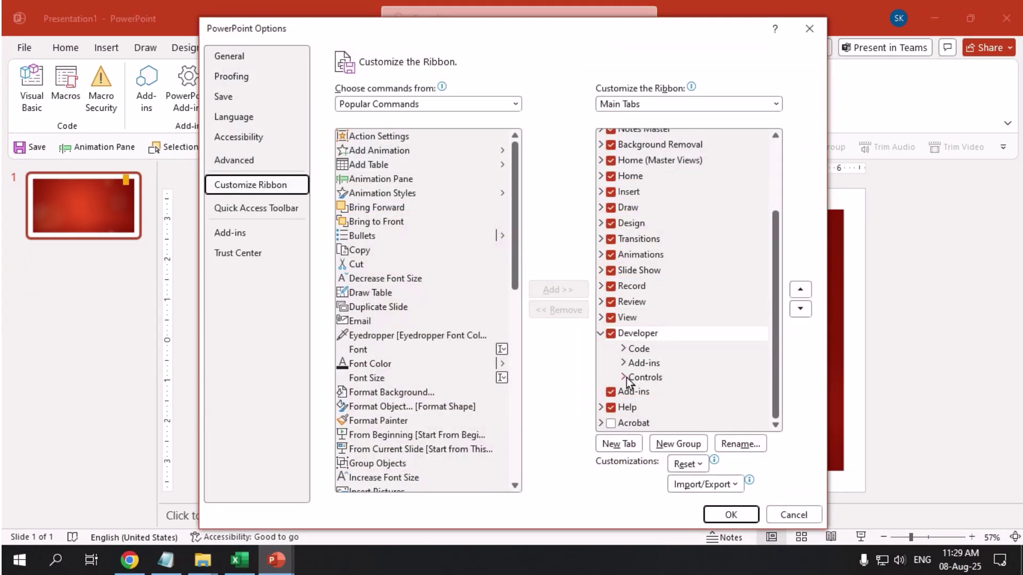
pyautogui.click(624, 377)
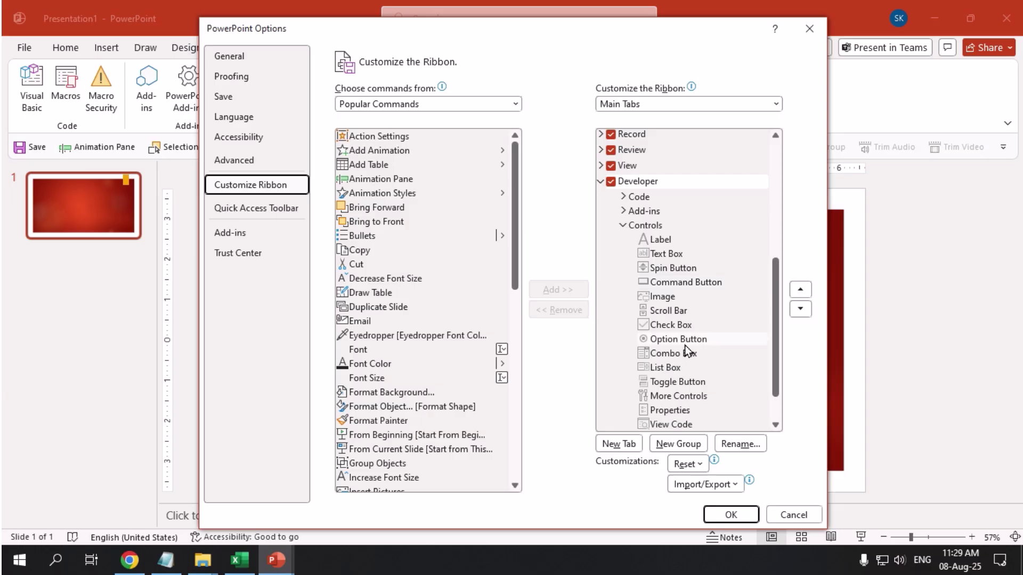
pyautogui.scroll(-1, 683, 344)
pyautogui.scroll(2, 682, 354)
pyautogui.scroll(1, 682, 354)
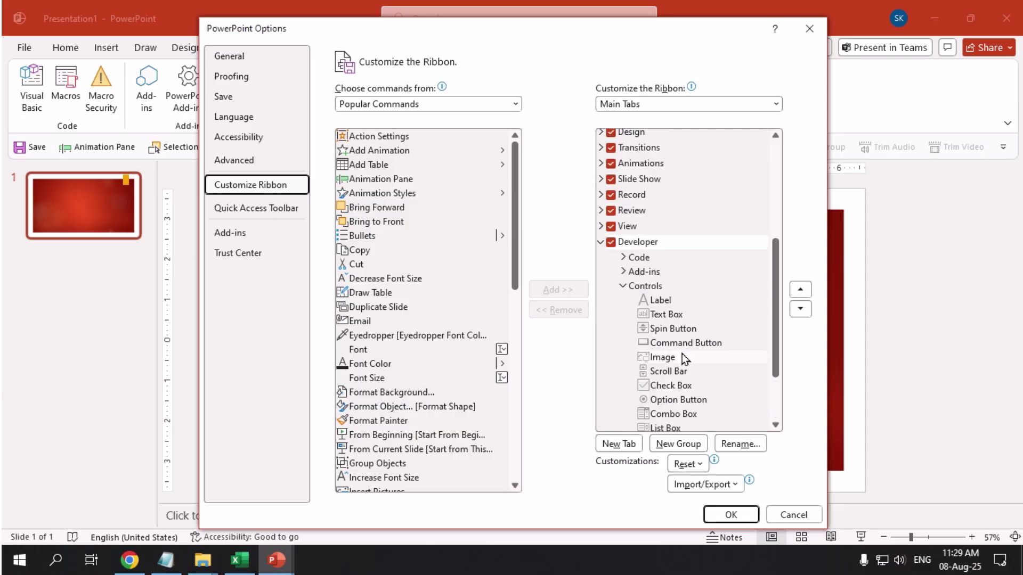
pyautogui.scroll(-2, 682, 355)
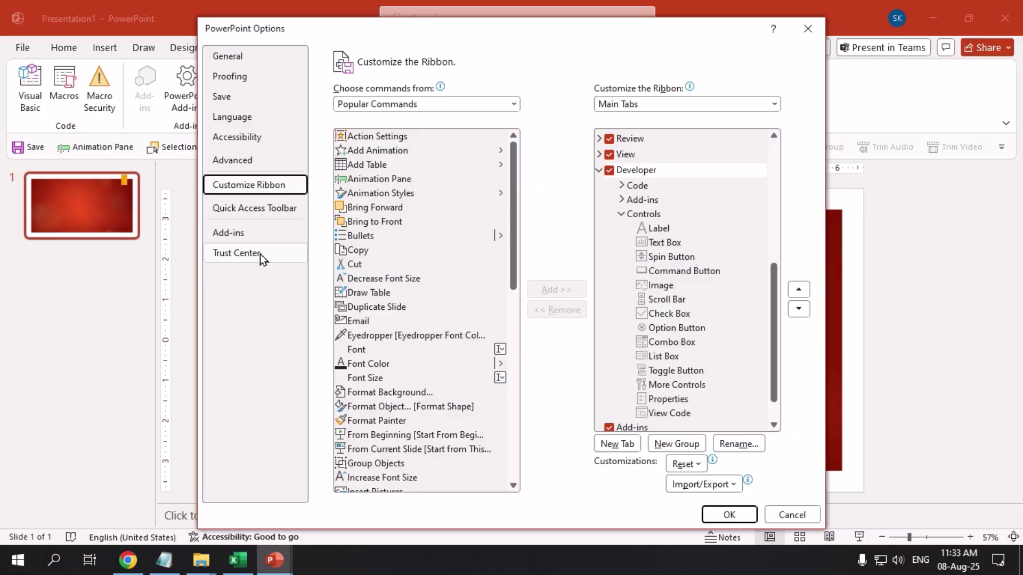
# Open Trust Center Settings from the Trust Center page of PowerPoint Options
pyautogui.click(257, 254)
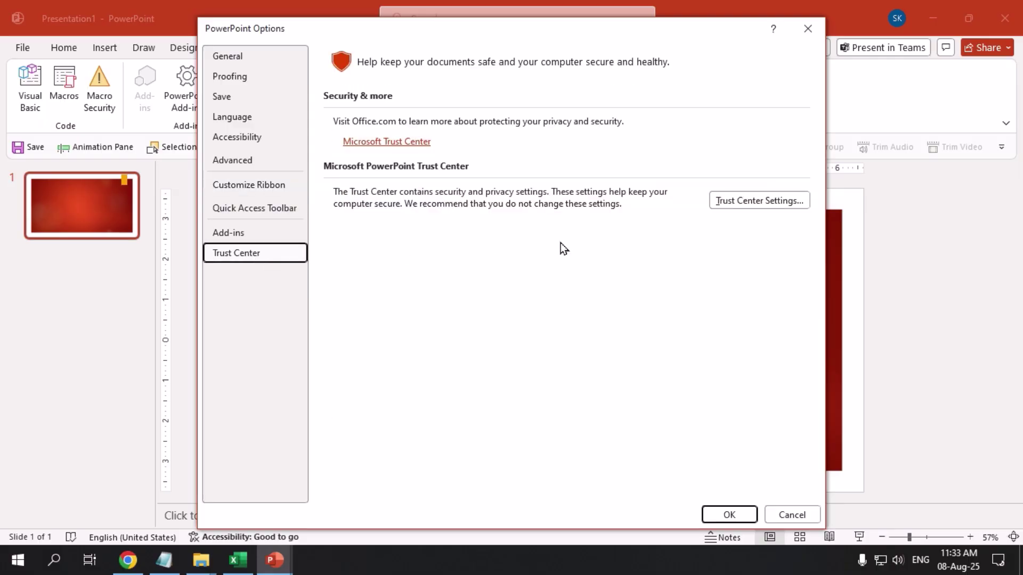
pyautogui.click(755, 202)
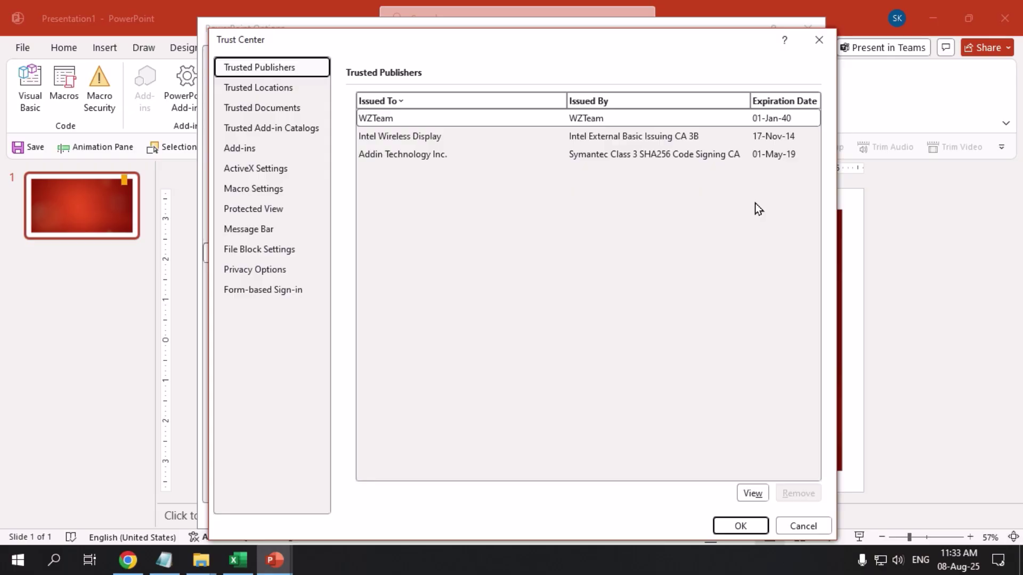
# Set ActiveX to 'Prompt me before enabling all controls with minimal restrictions' and confirm both dialogs
pyautogui.click(273, 172)
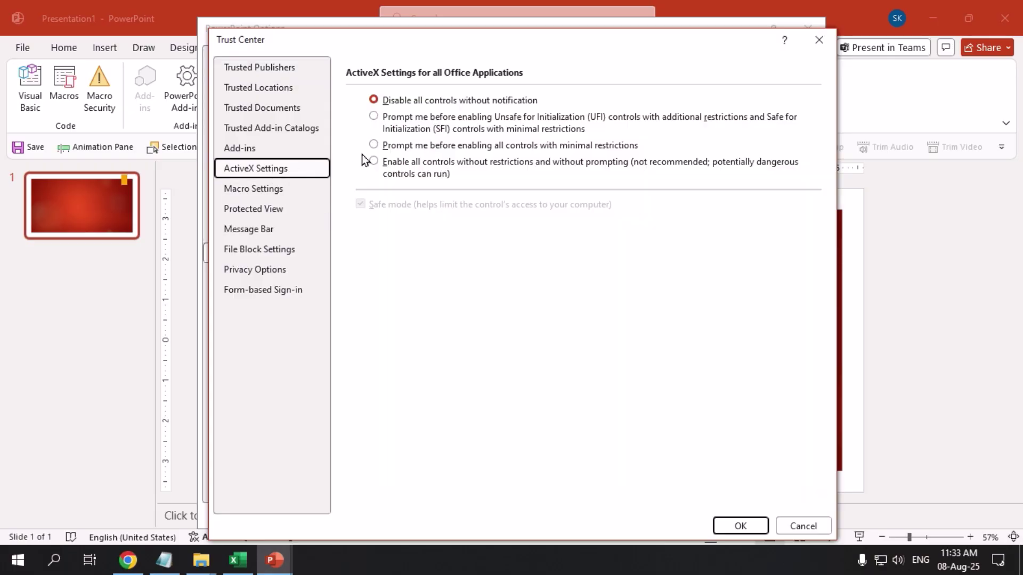
pyautogui.click(378, 149)
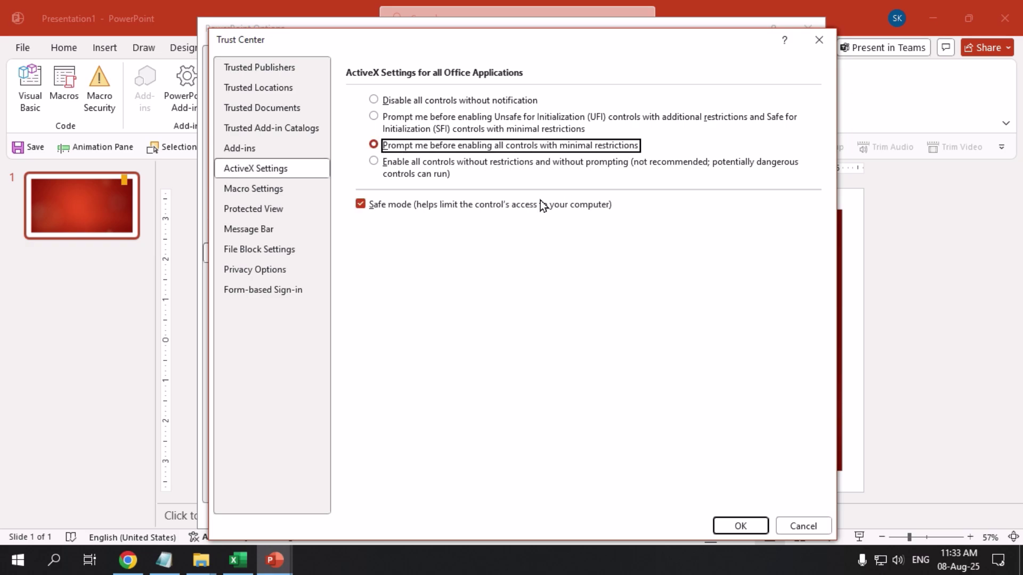
pyautogui.click(738, 526)
pyautogui.click(729, 516)
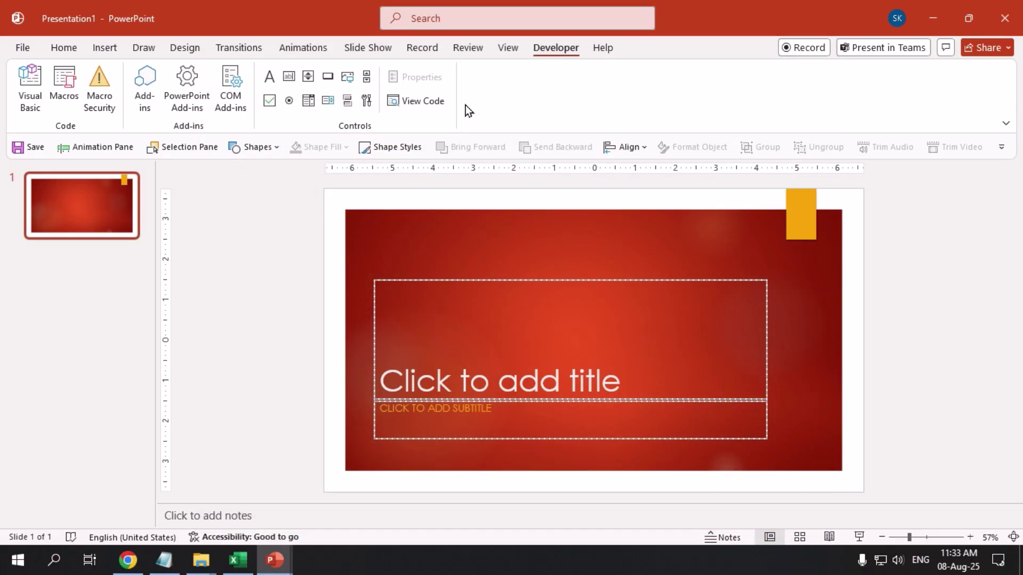